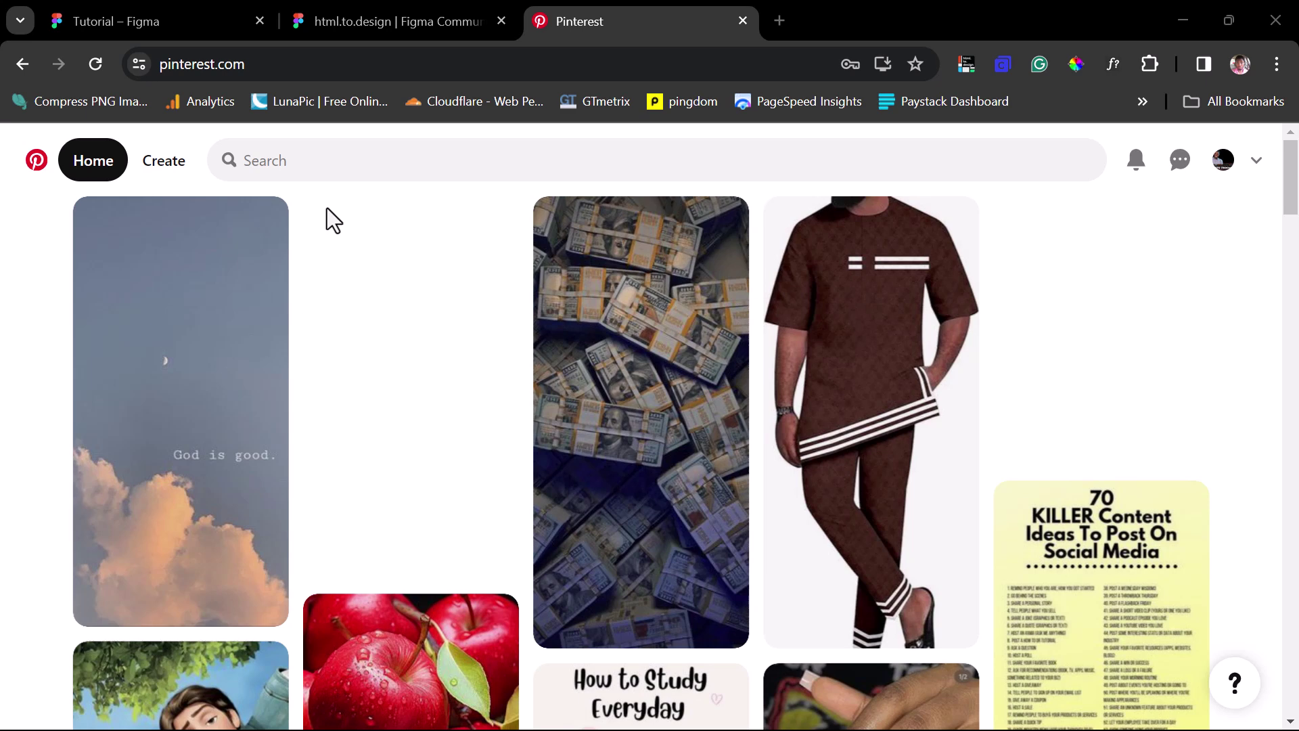
Step: Review the Pinterest home feed, then bring up the html.to.design Figma Community page
mouse_move(823, 298)
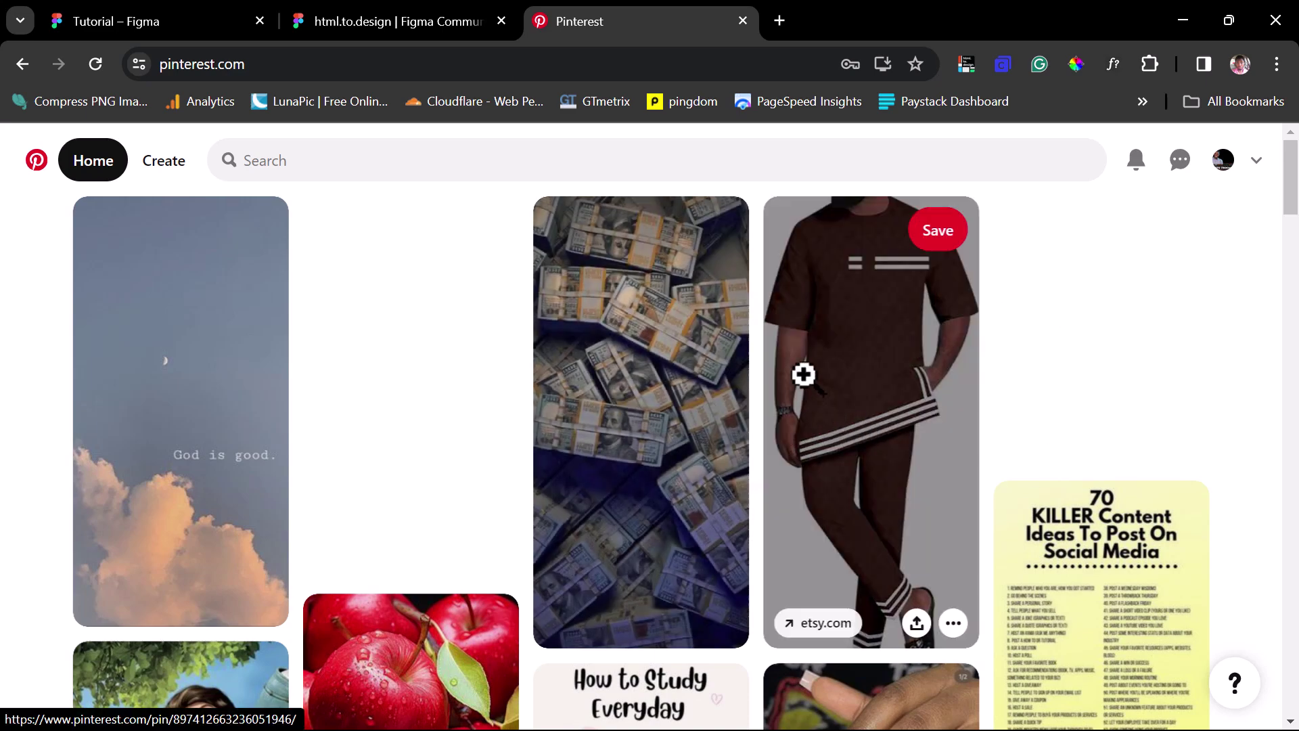
click(406, 21)
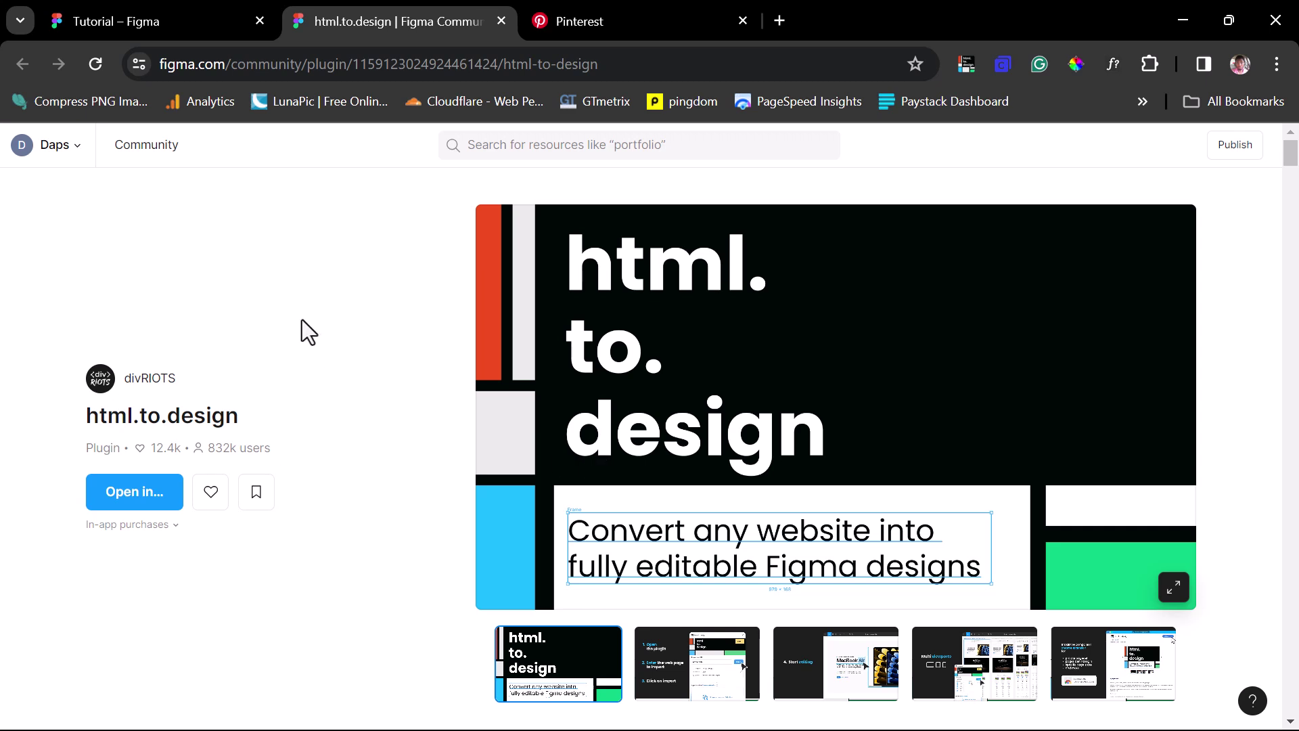
Step: Run the html.to.design plugin from the Plugins menu in the Tutorial file
click(120, 19)
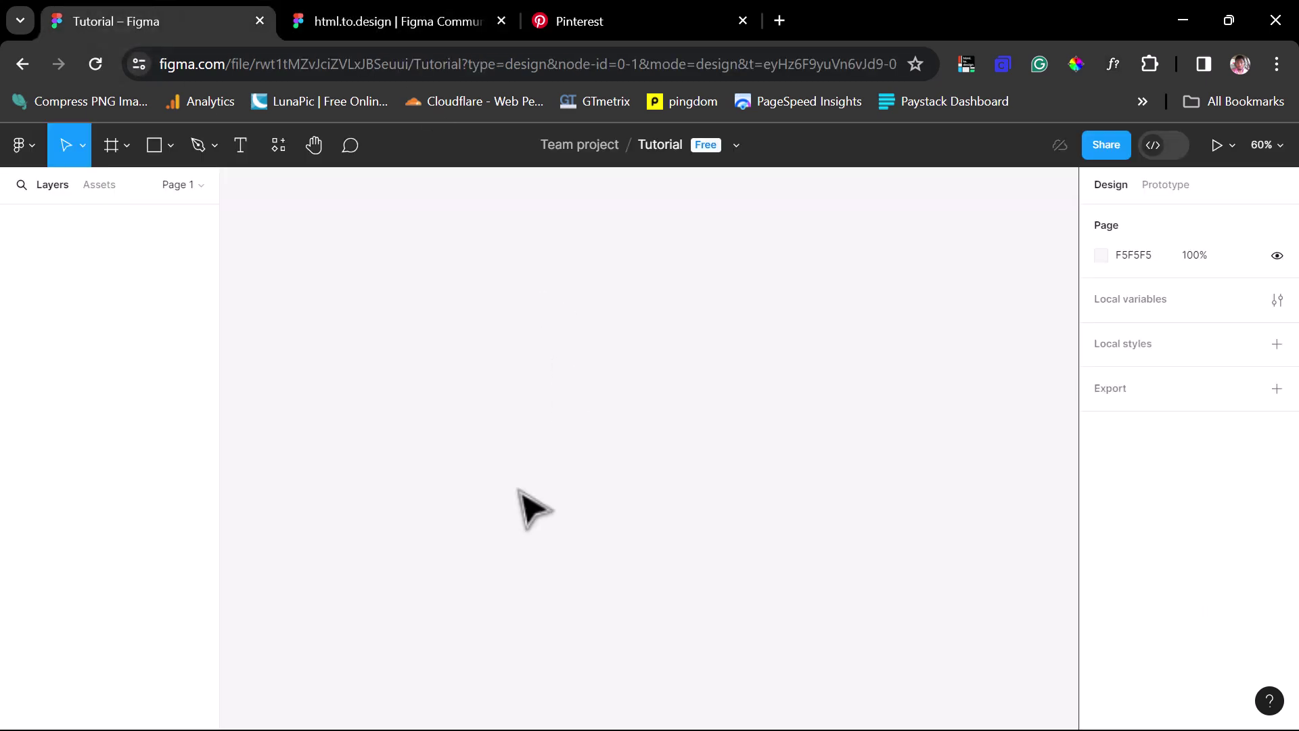
click(31, 148)
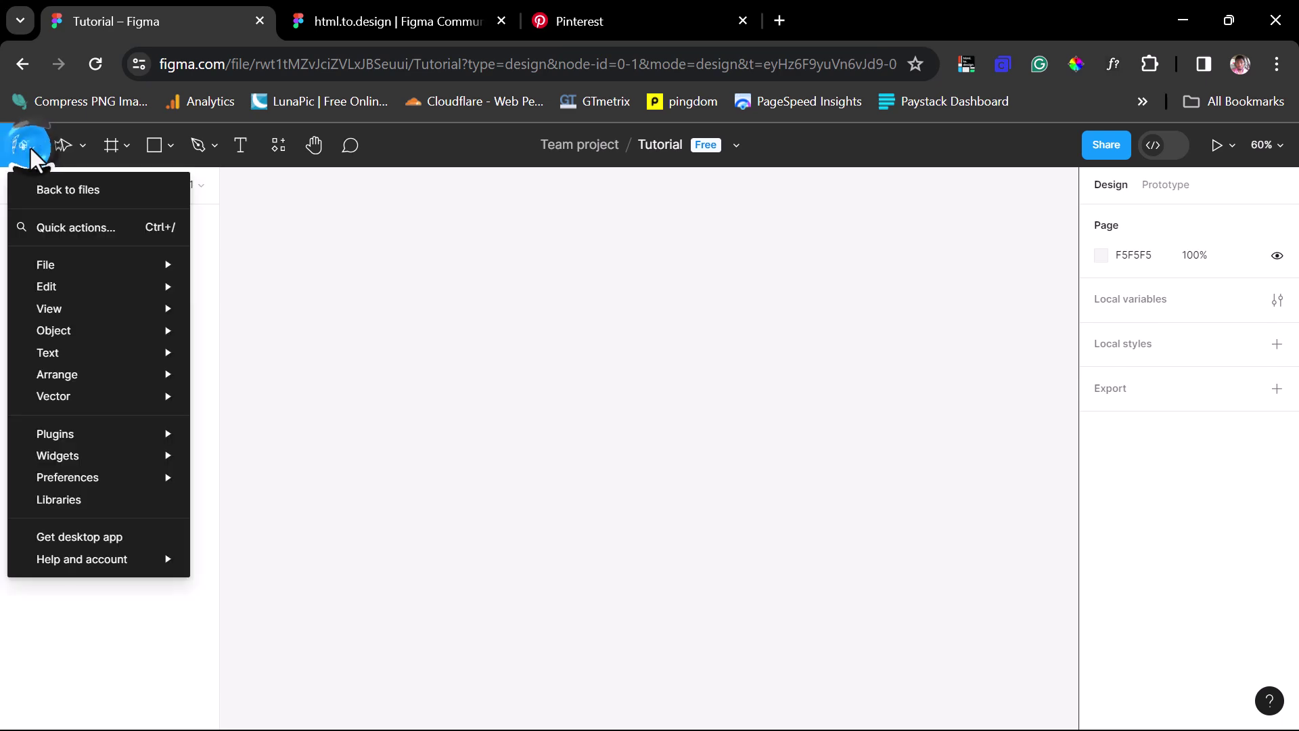
mouse_move(115, 435)
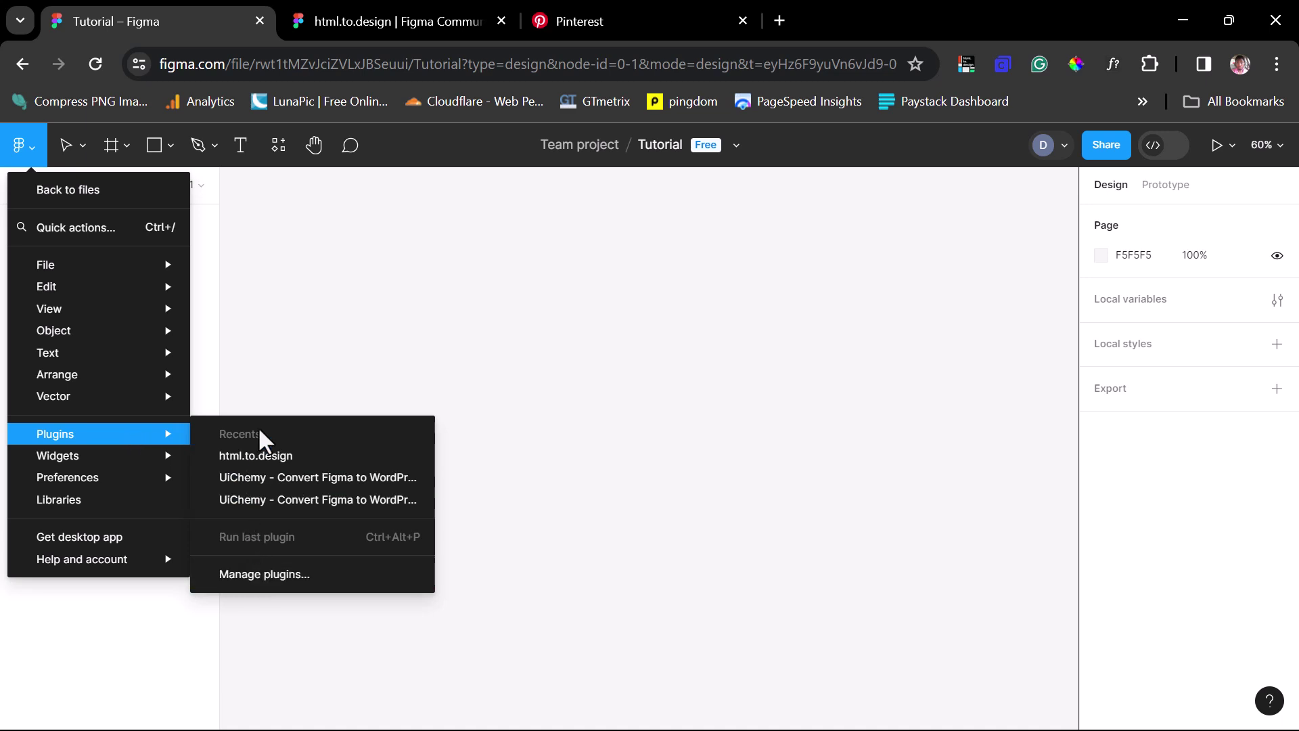
click(256, 464)
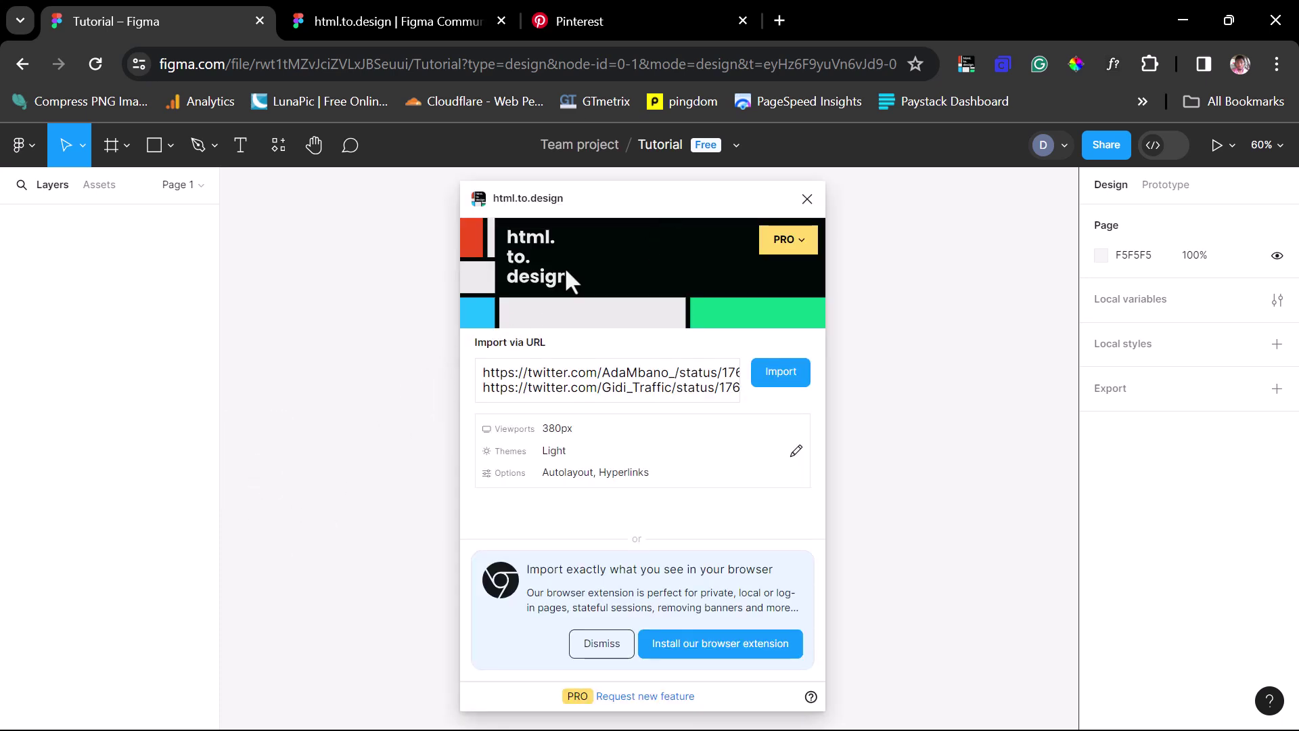
Step: Shift the html.to.design window to the right and return to the Pinterest feed
drag(620, 210, 799, 214)
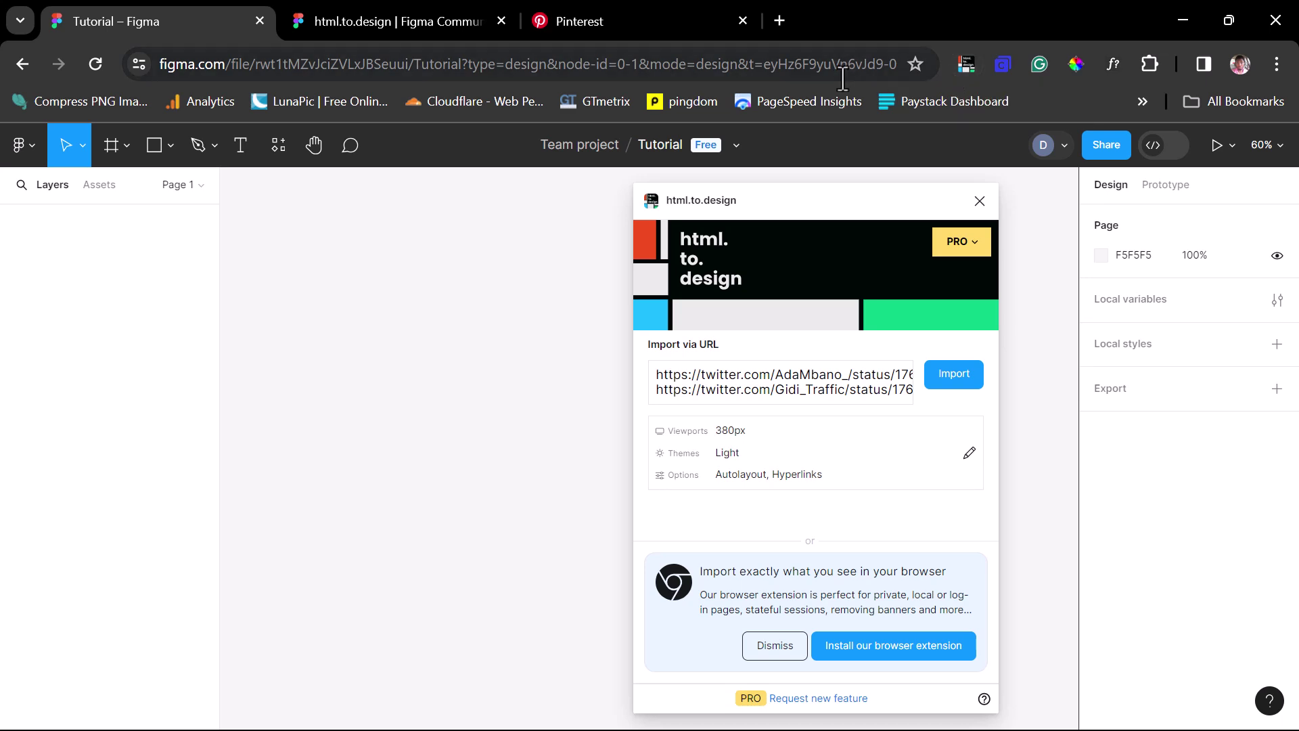
click(637, 20)
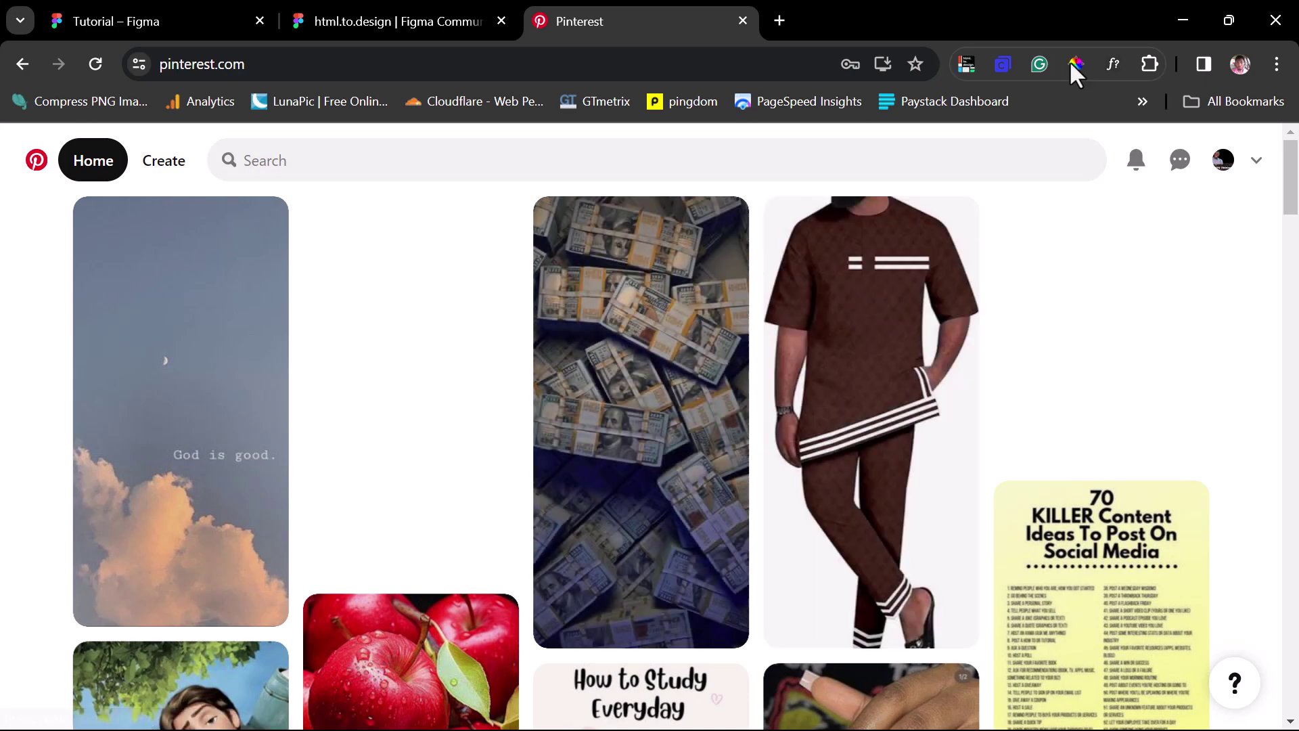
Step: Capture the full Pinterest page with the extension at 390 px and 1440 px viewports
click(964, 65)
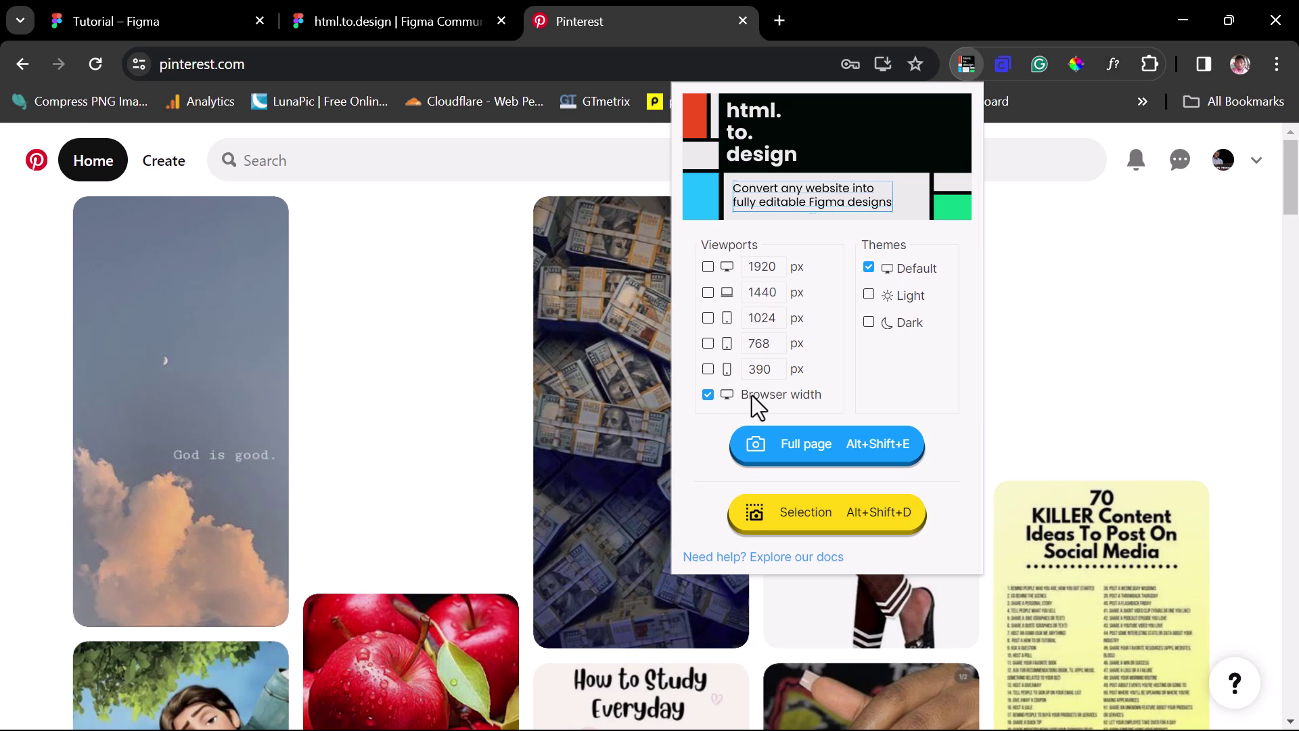
click(711, 368)
click(708, 292)
click(795, 438)
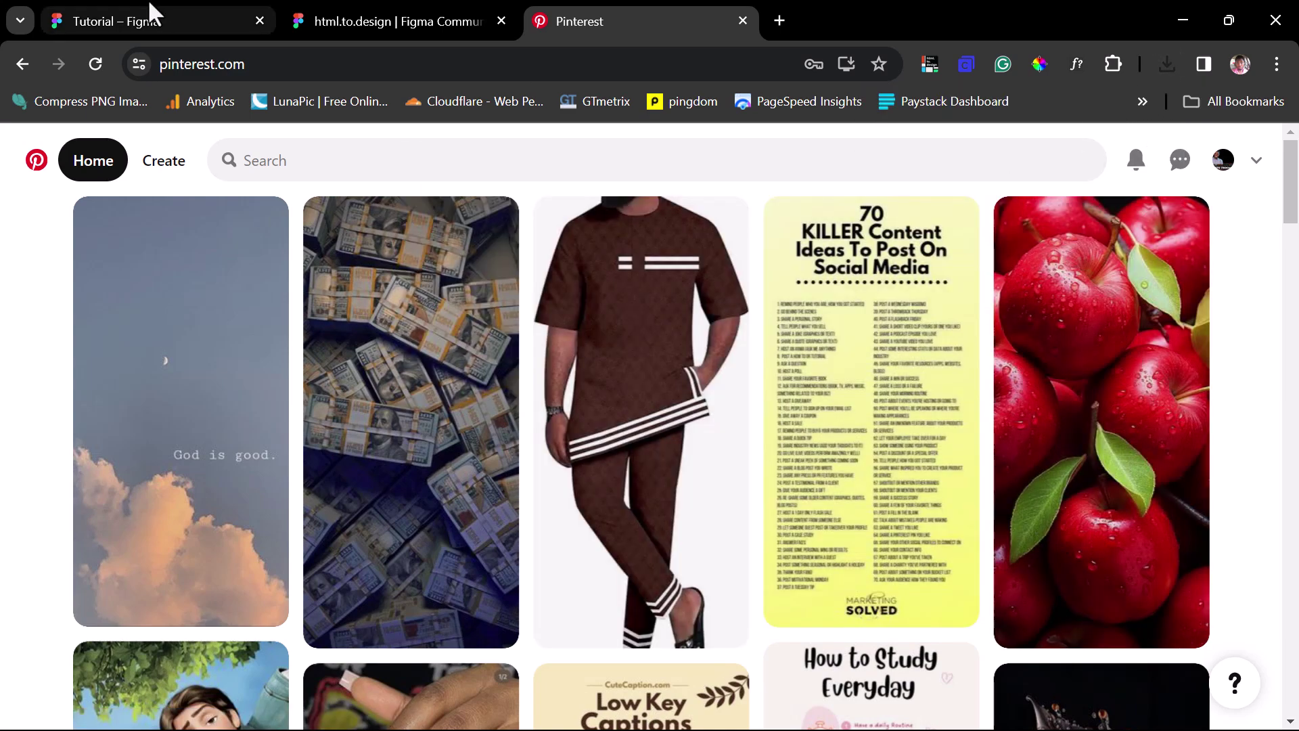
click(139, 14)
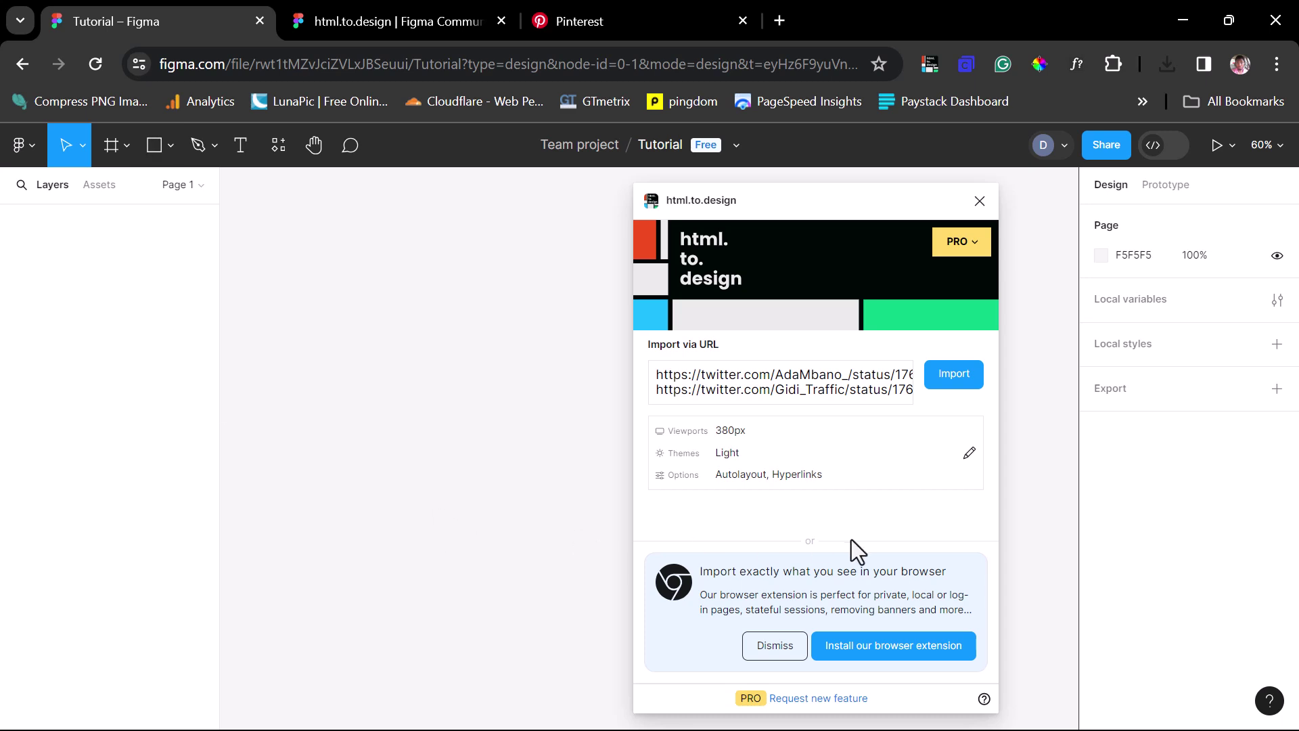
Step: Dismiss the extension banner and drop the downloaded Pinterest .h2d file into the plugin
click(754, 647)
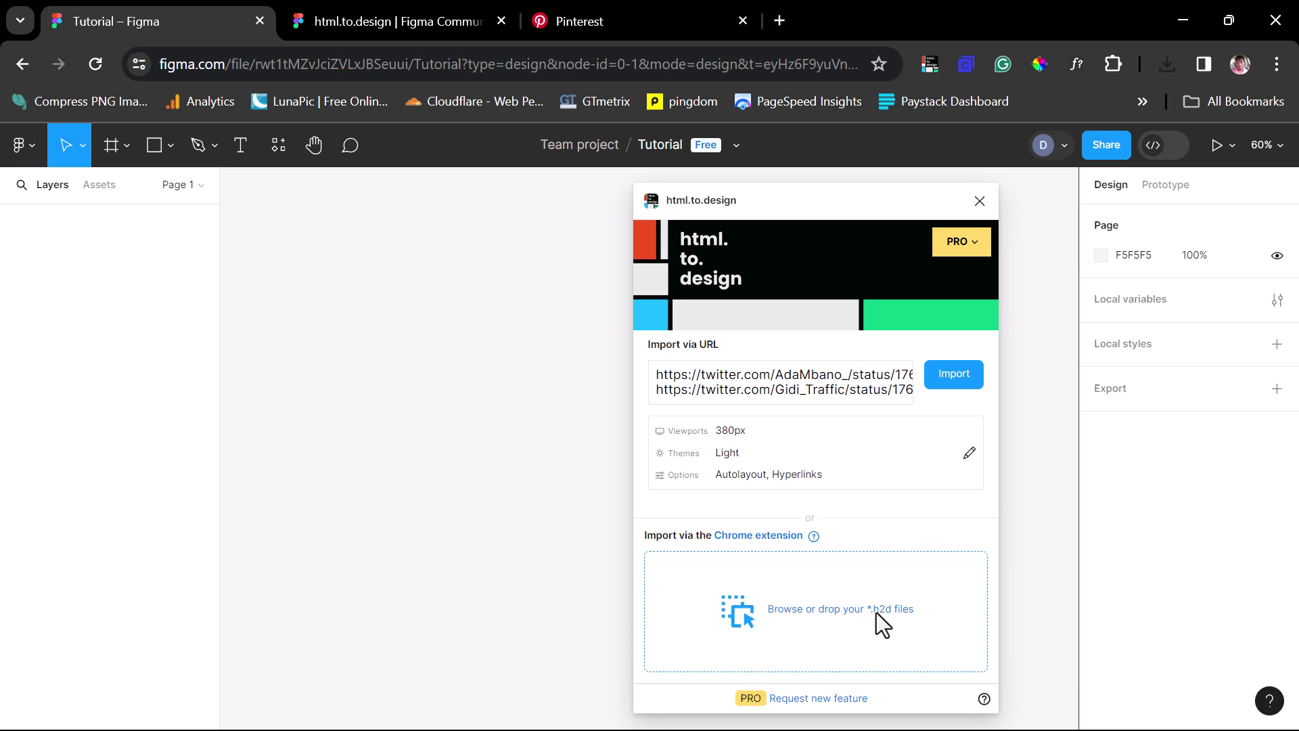
click(1166, 68)
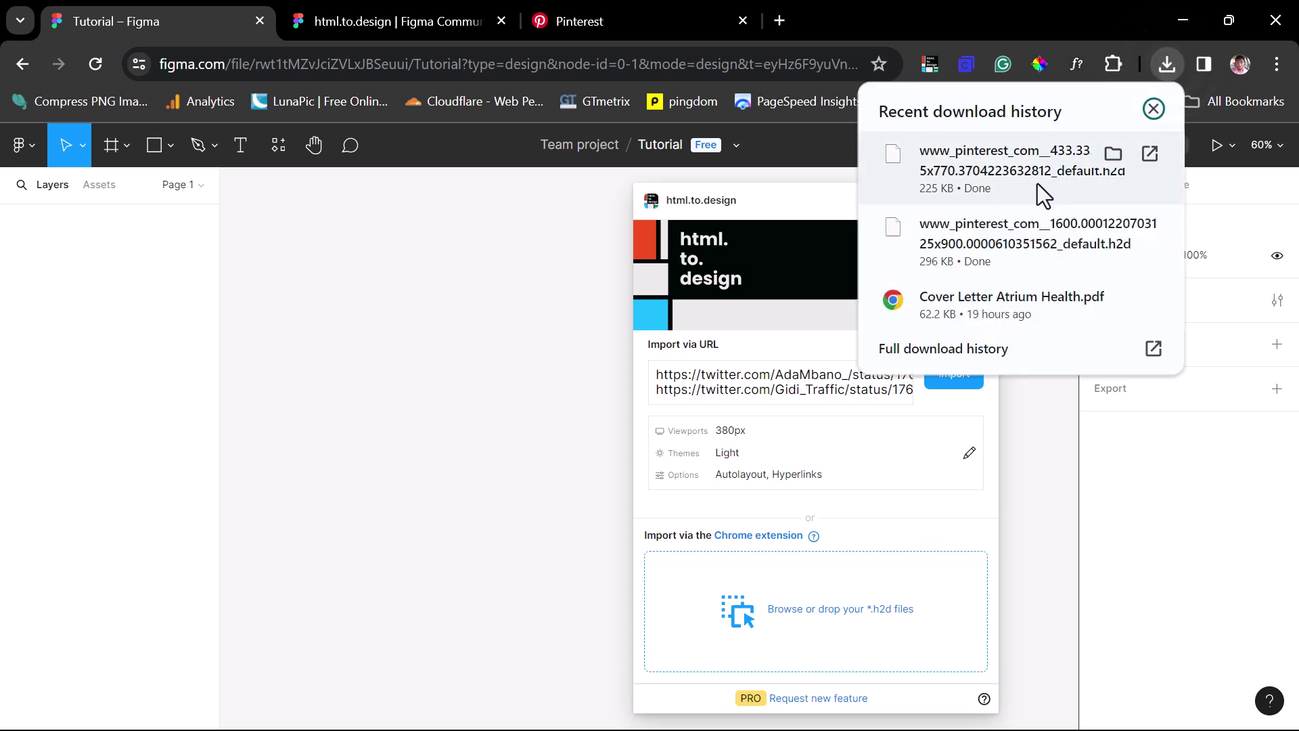
drag(1044, 250, 809, 592)
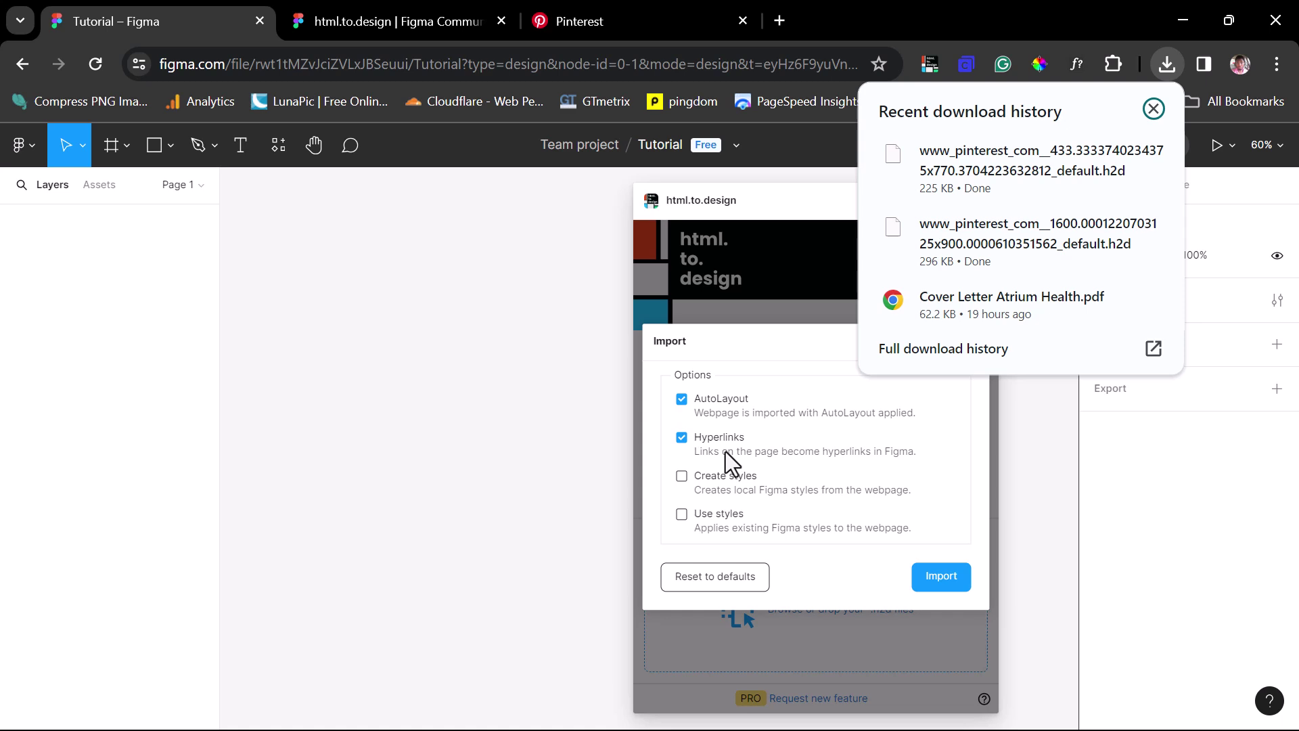
Step: Import the 1600-wide capture with Roboto font replacements and 14 high-res images
click(936, 575)
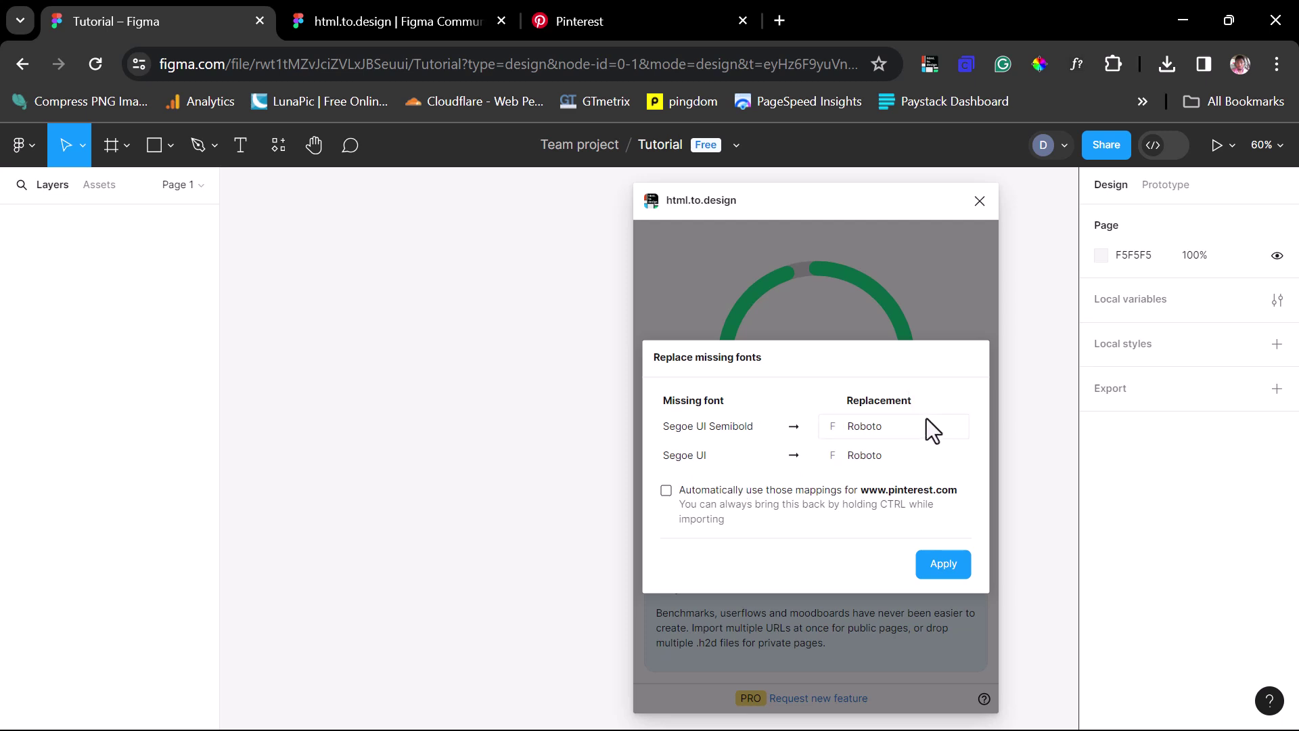
click(663, 491)
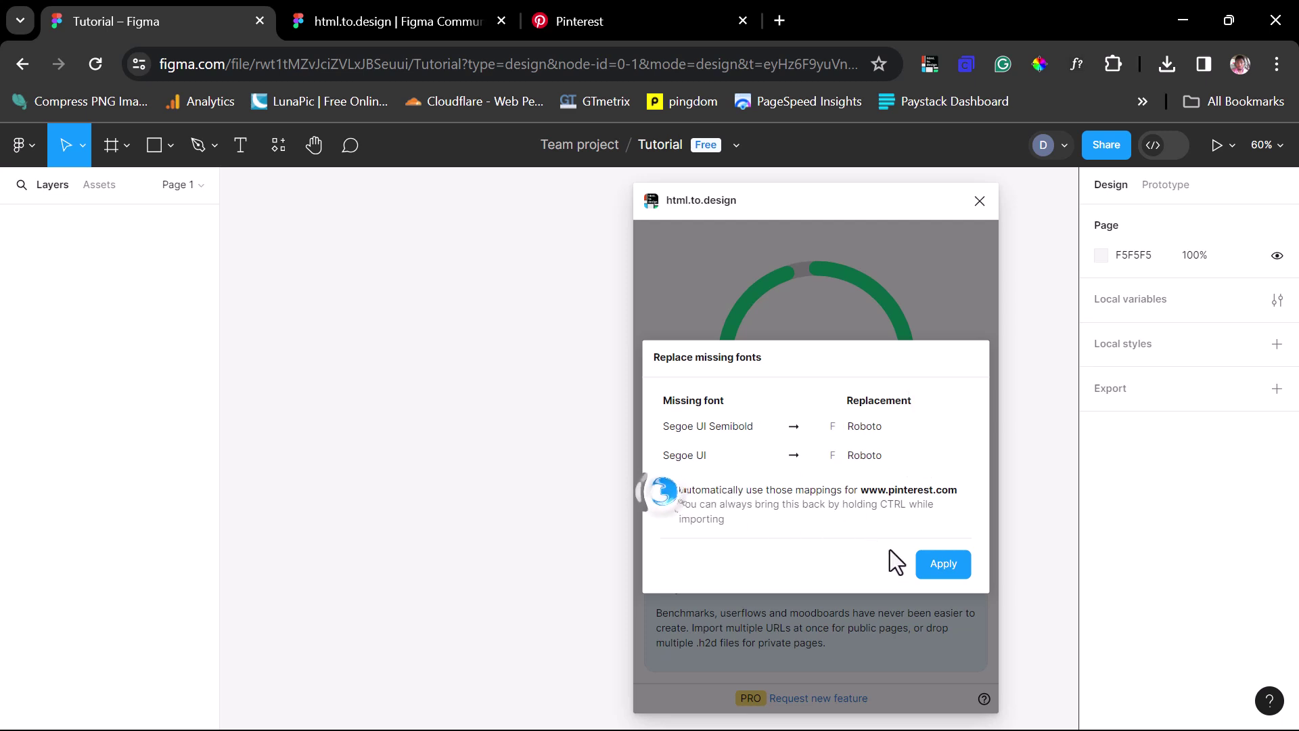
click(923, 566)
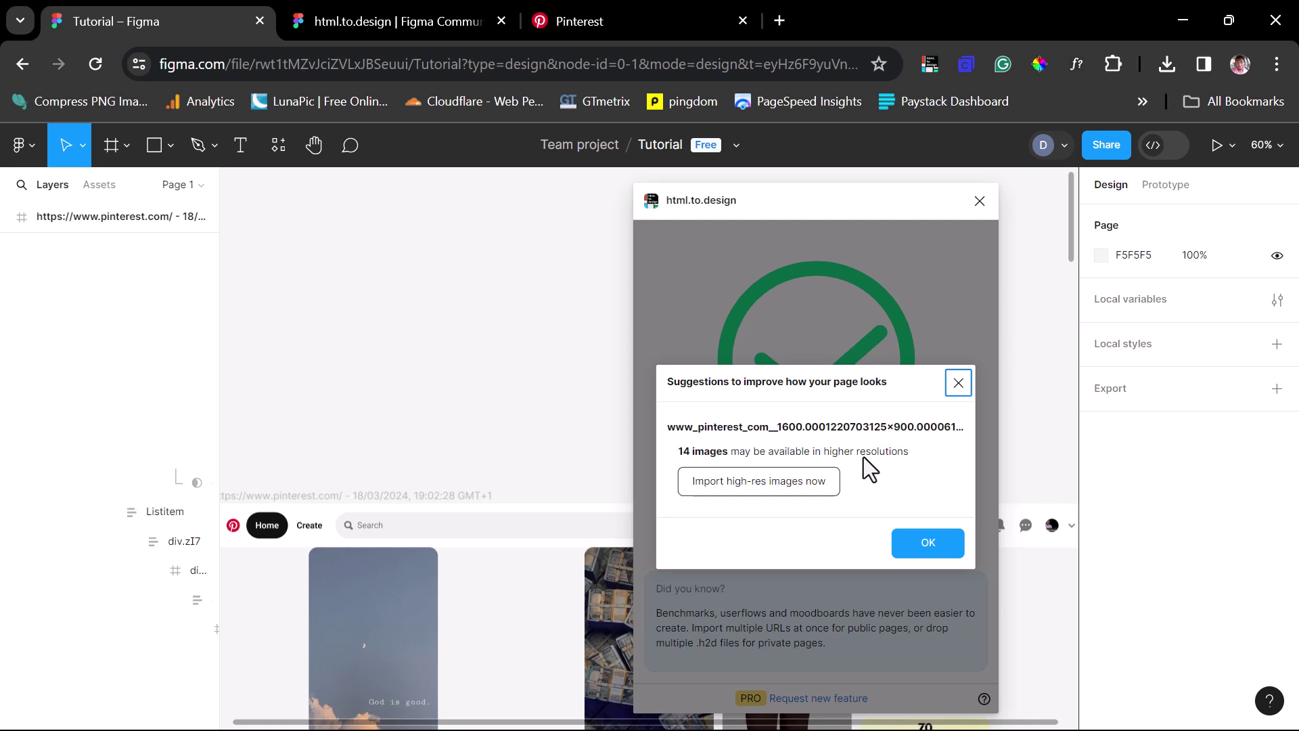
click(798, 476)
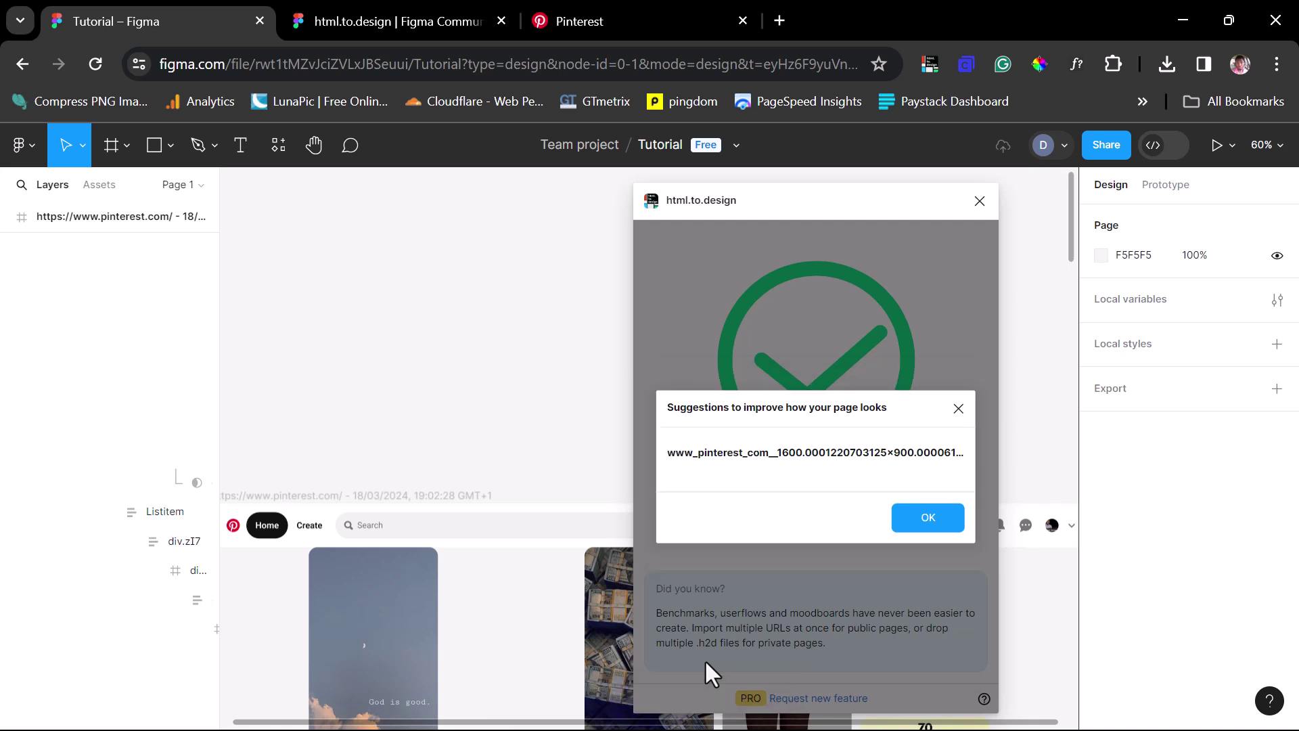
click(928, 518)
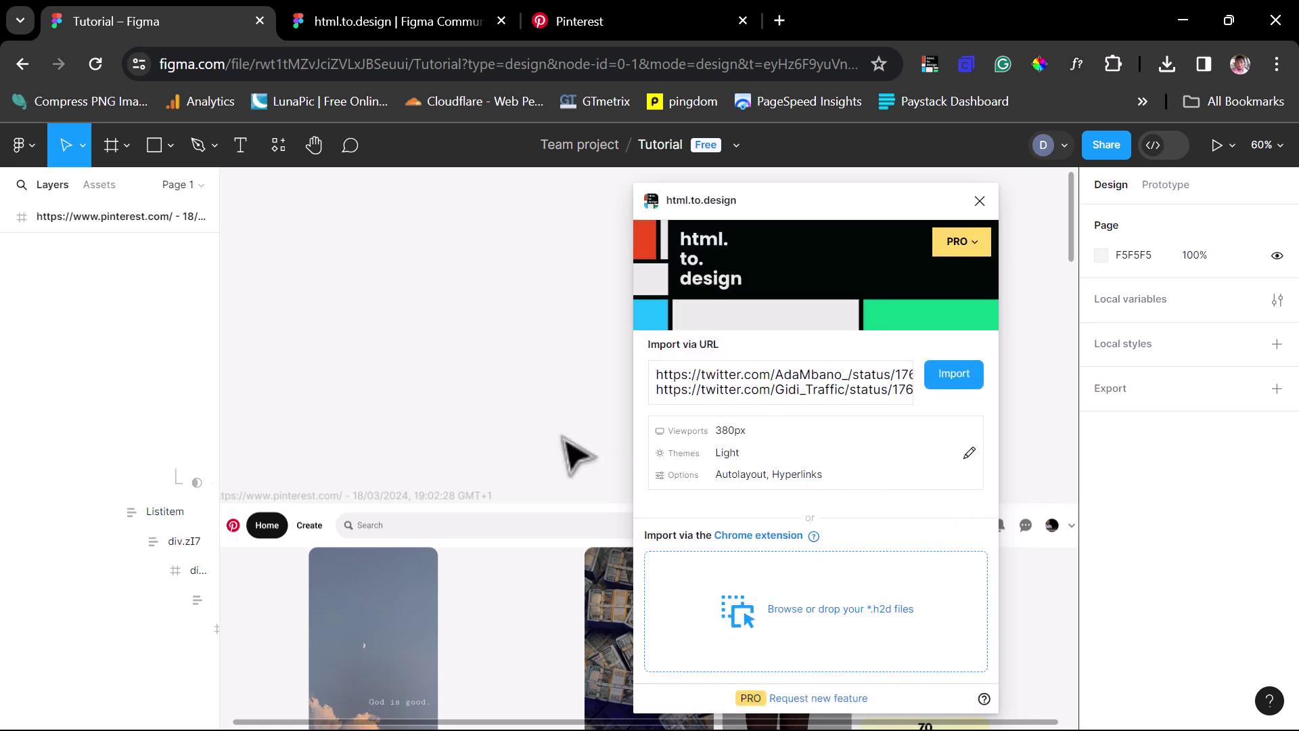
Step: Import the 433-wide .h2d capture with its 10 high-res images, then close html.to.design
click(1167, 67)
drag(1066, 165, 809, 607)
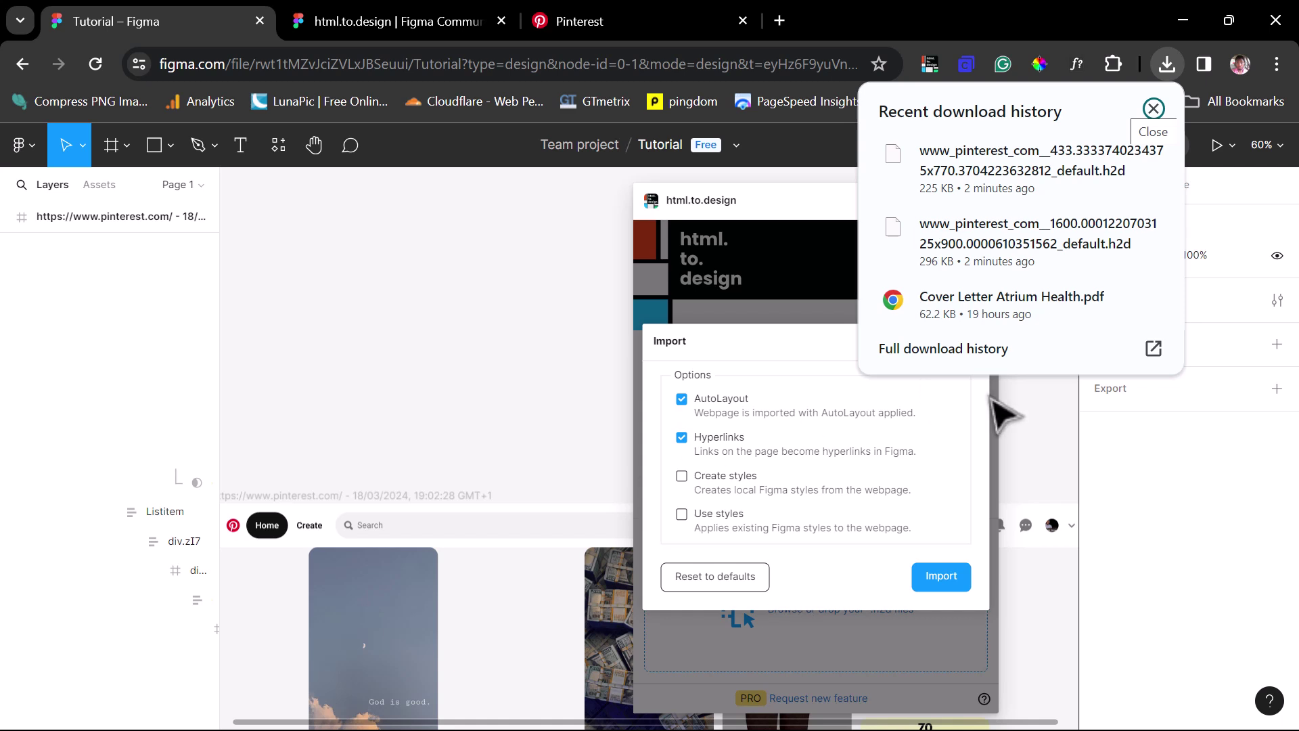
click(932, 575)
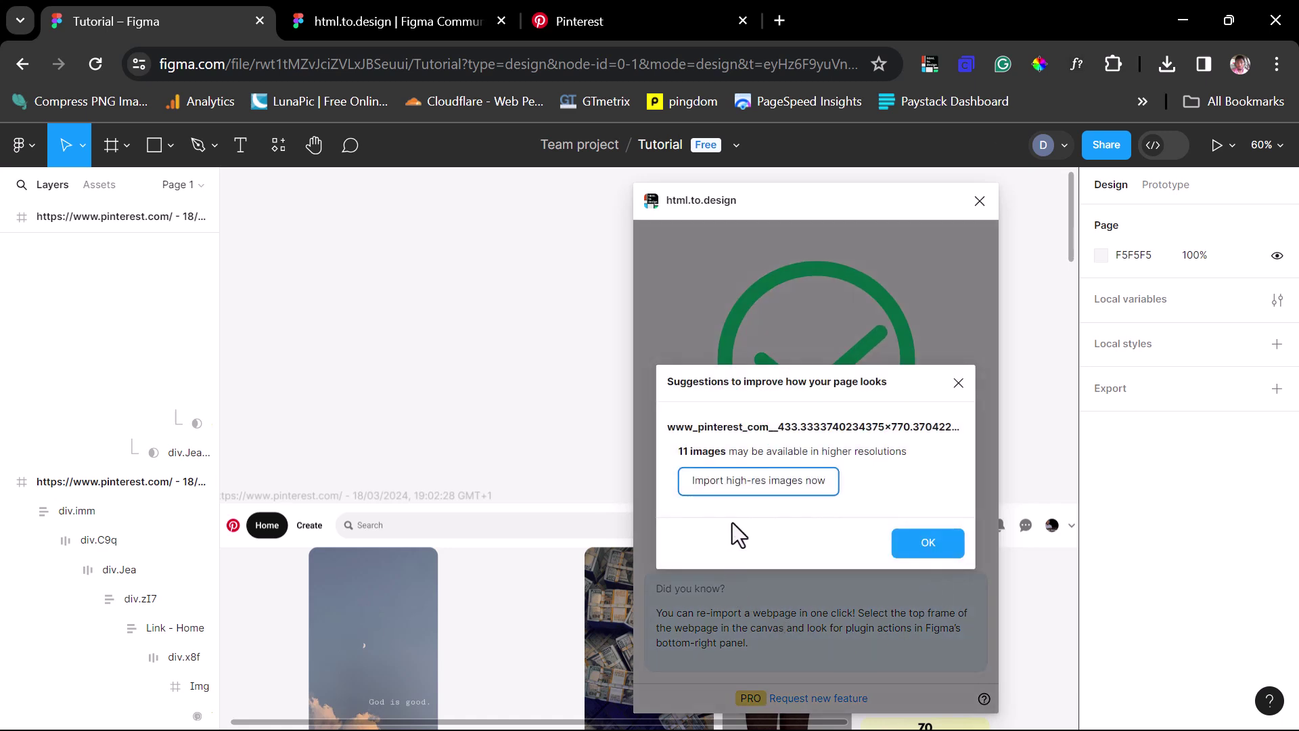
click(758, 482)
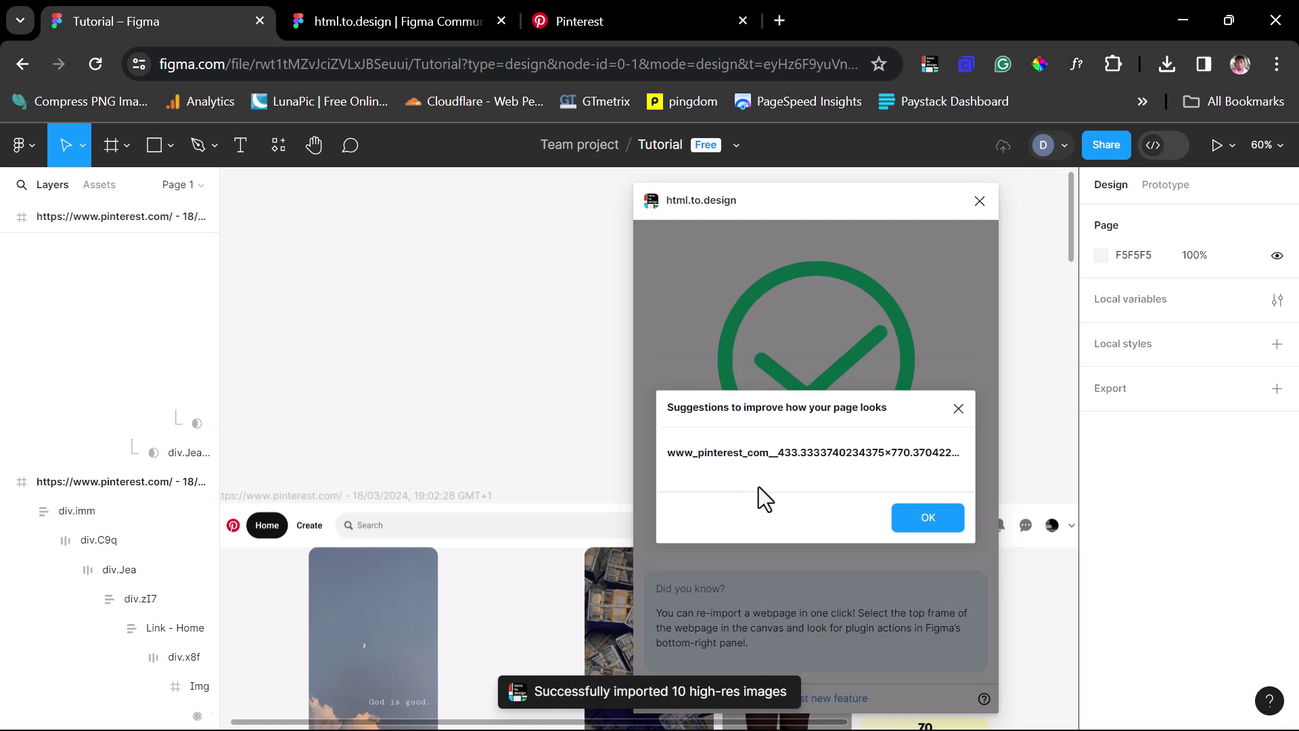
click(947, 516)
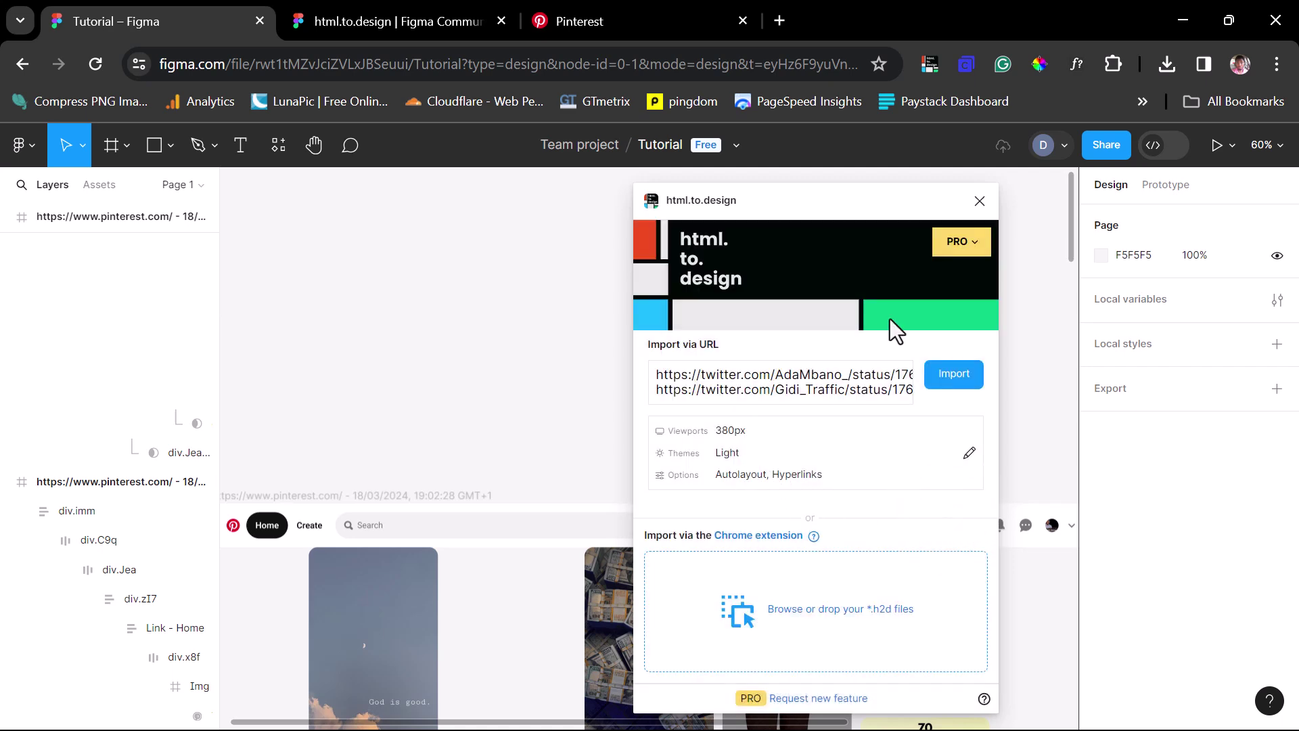
click(969, 203)
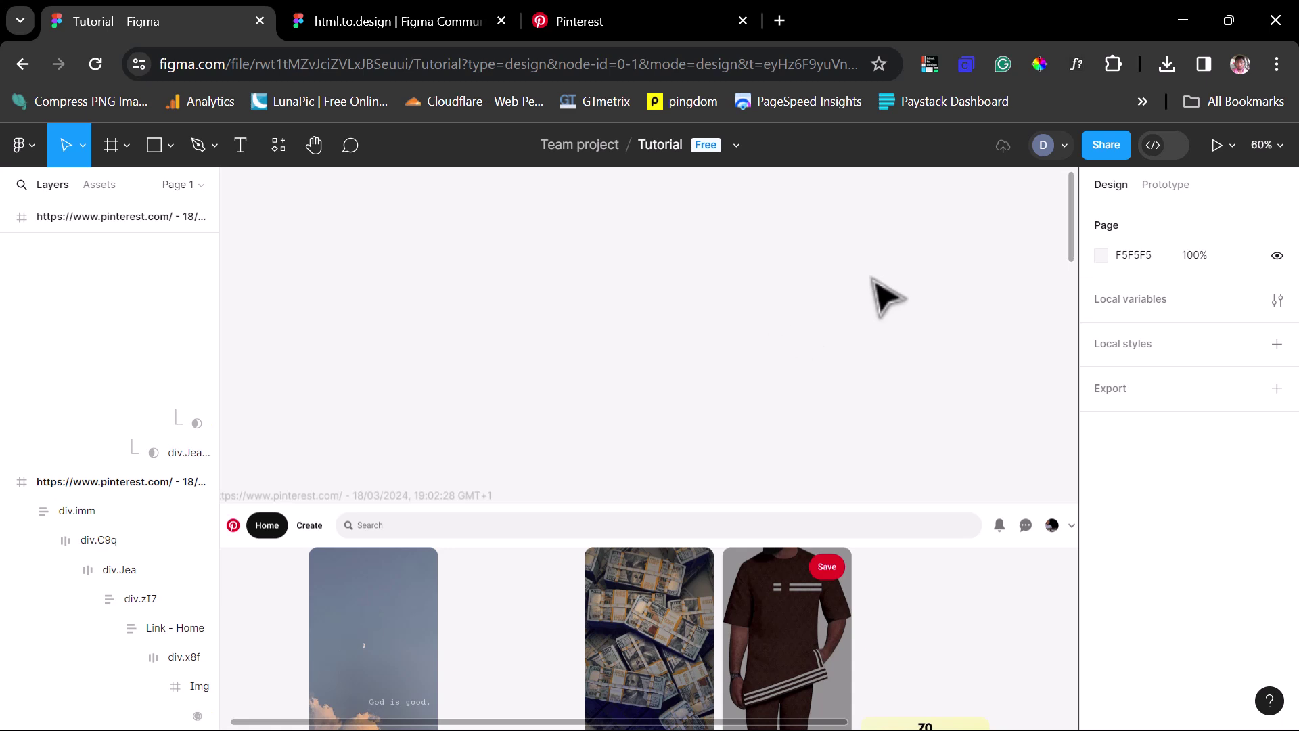
click(1268, 153)
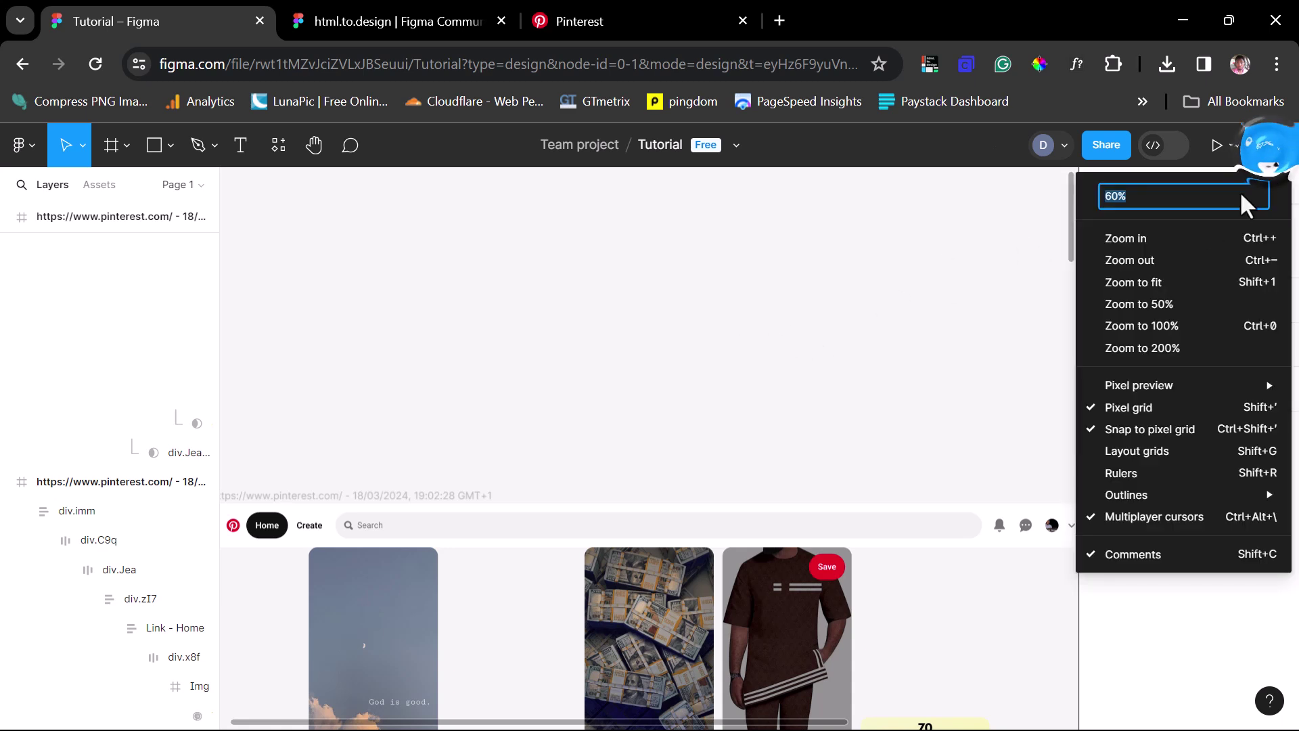
click(1159, 282)
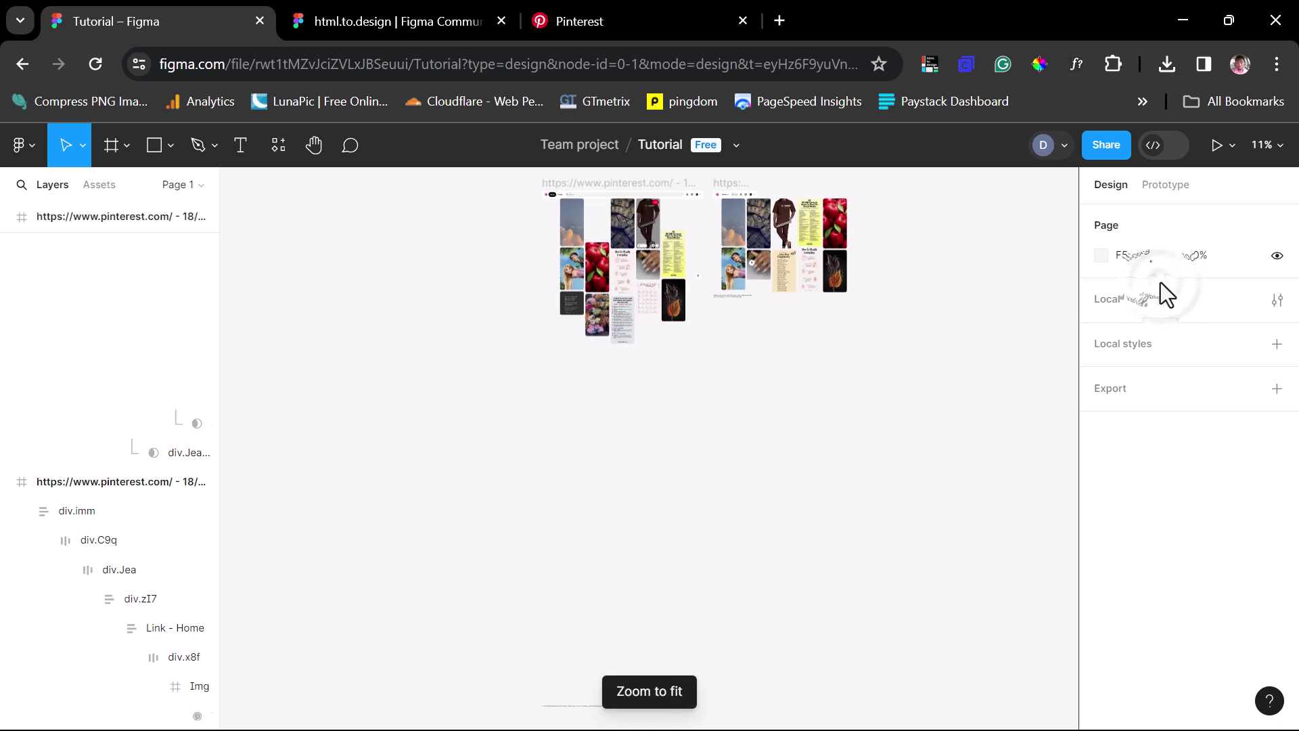
scroll(852, 487, up, 3)
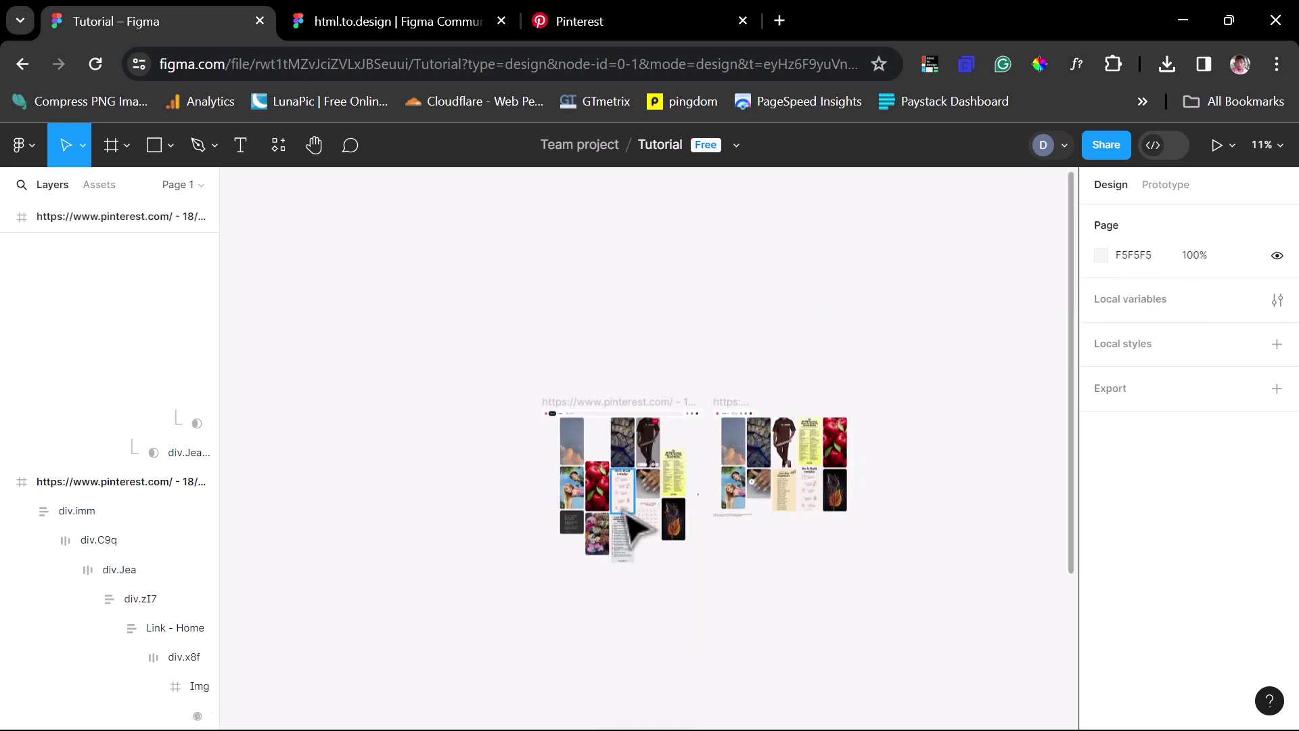
scroll(627, 514, up, 5)
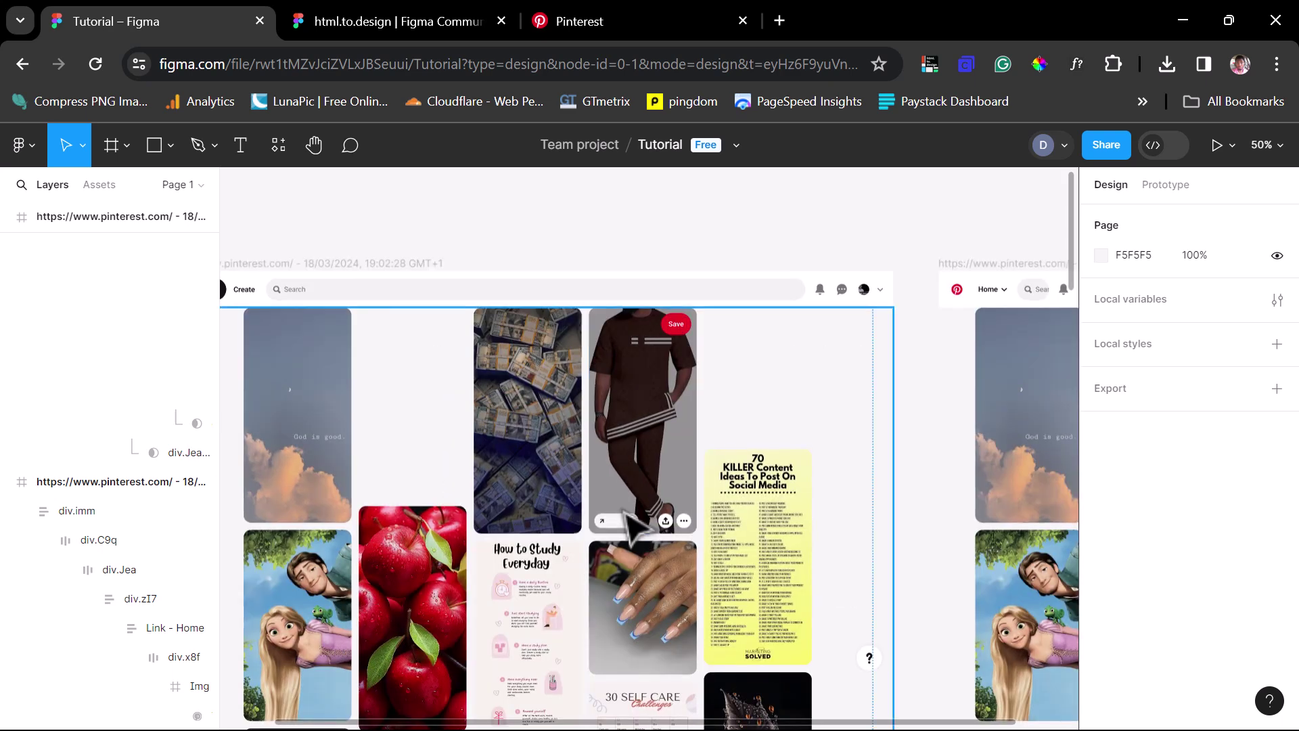
scroll(636, 524, left, 3)
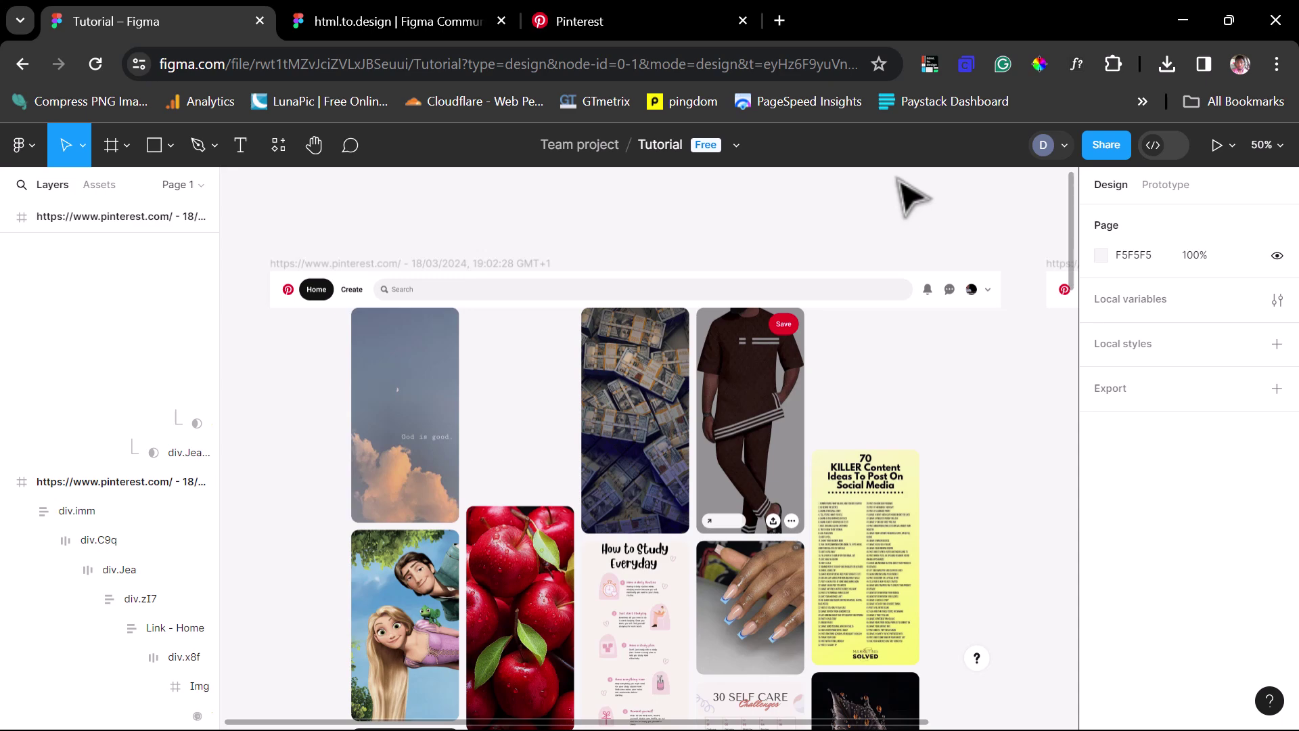
scroll(937, 223, down, 8)
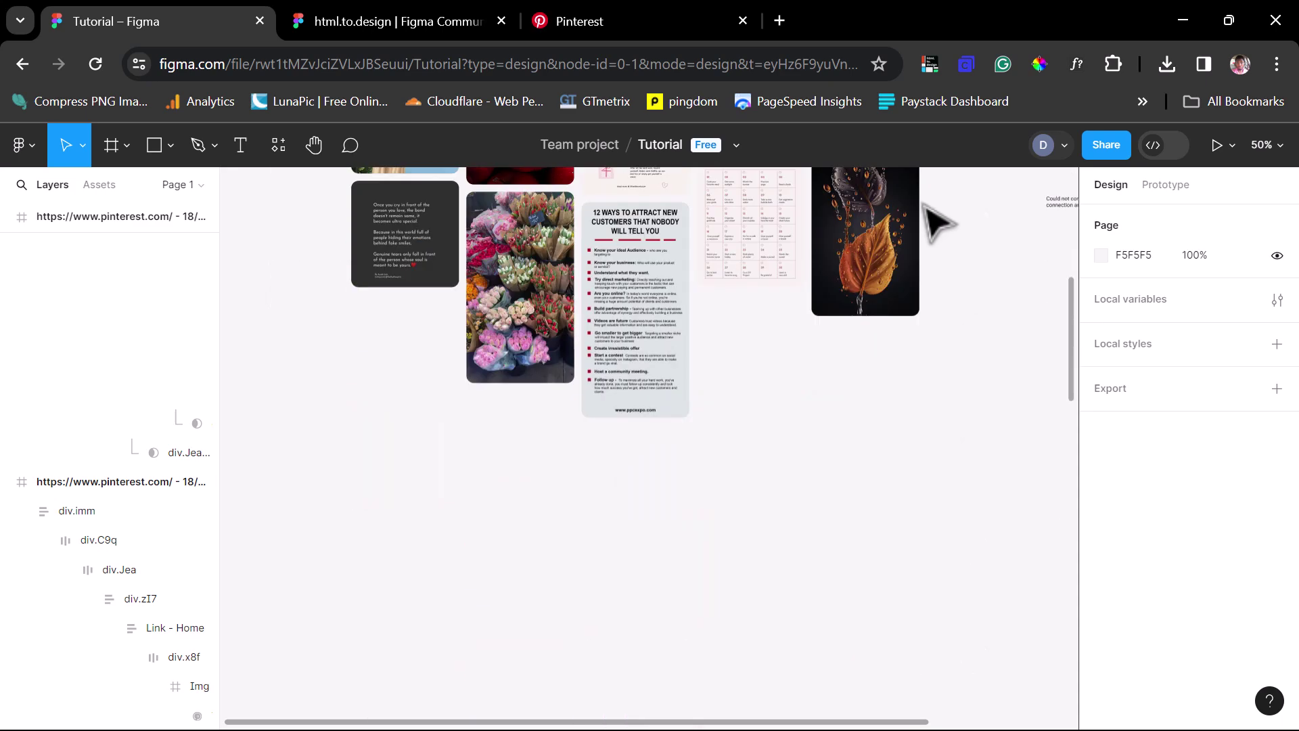
scroll(937, 224, up, 6)
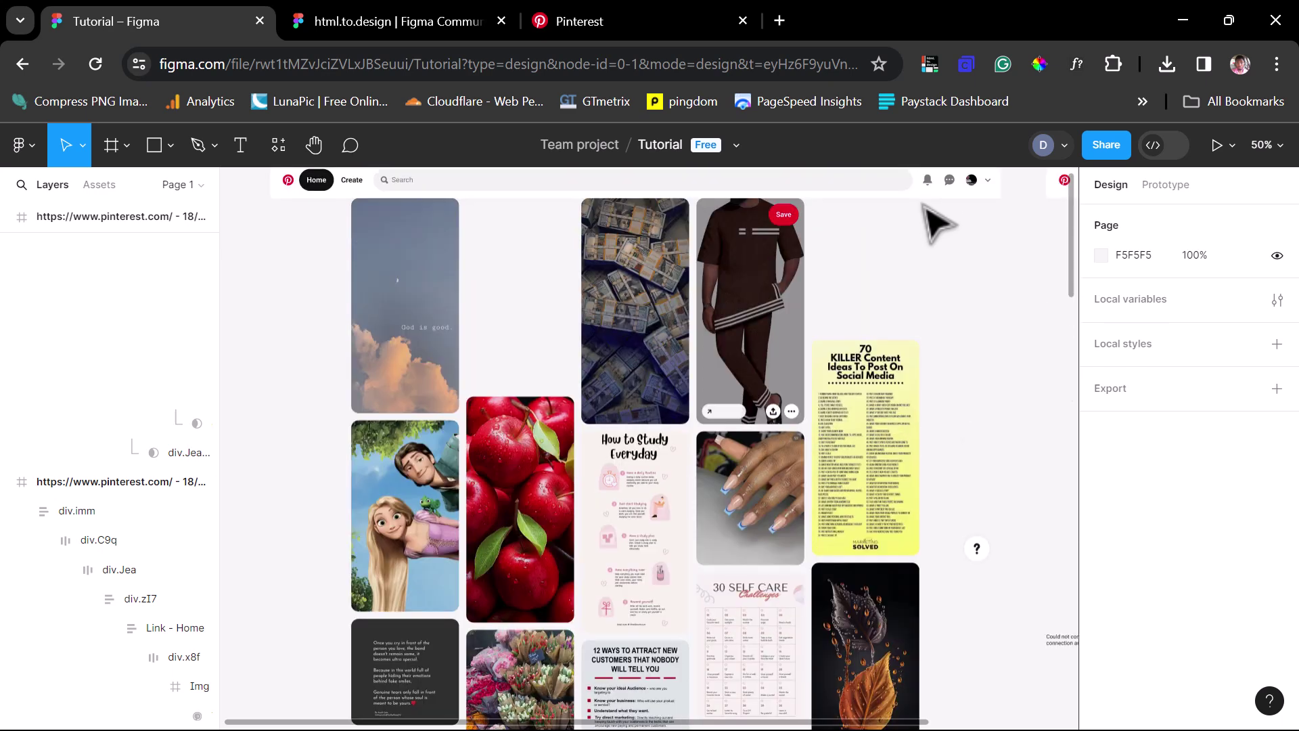
scroll(930, 222, up, 3)
scroll(930, 222, down, 5)
scroll(930, 222, right, 5)
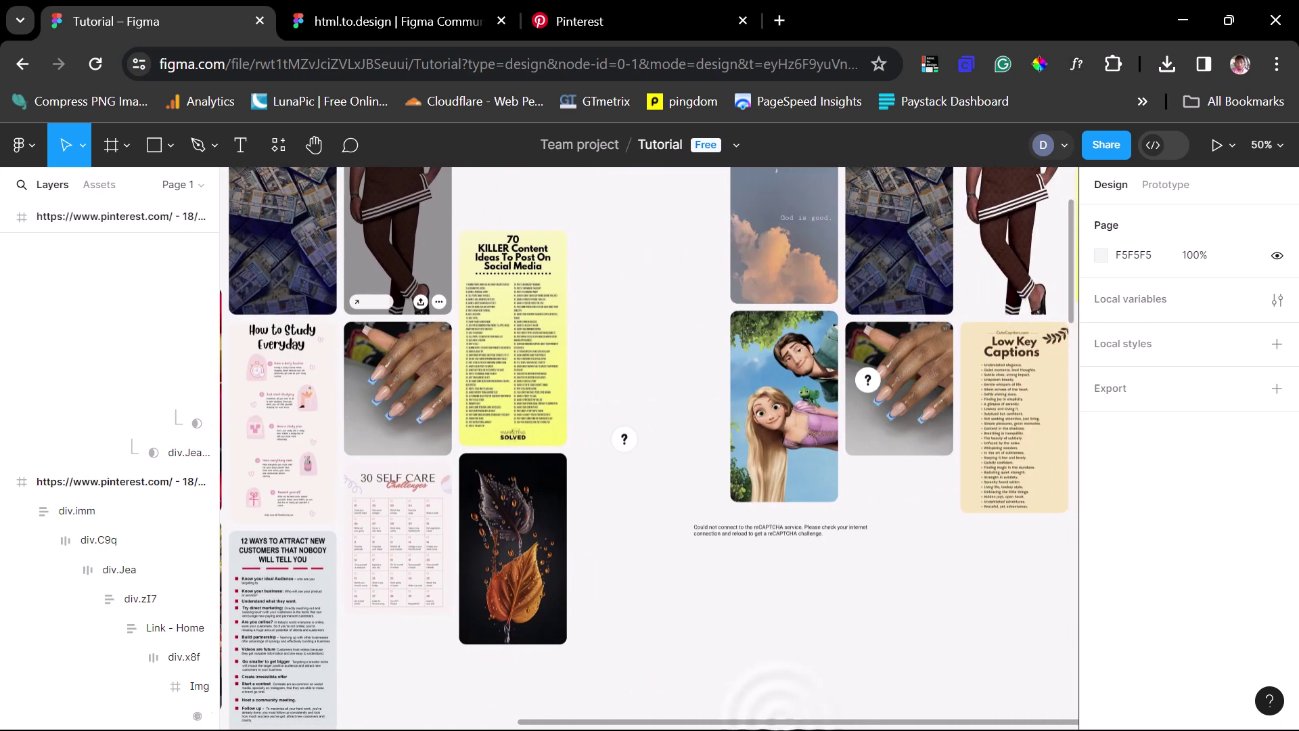
scroll(649, 446, right, 4)
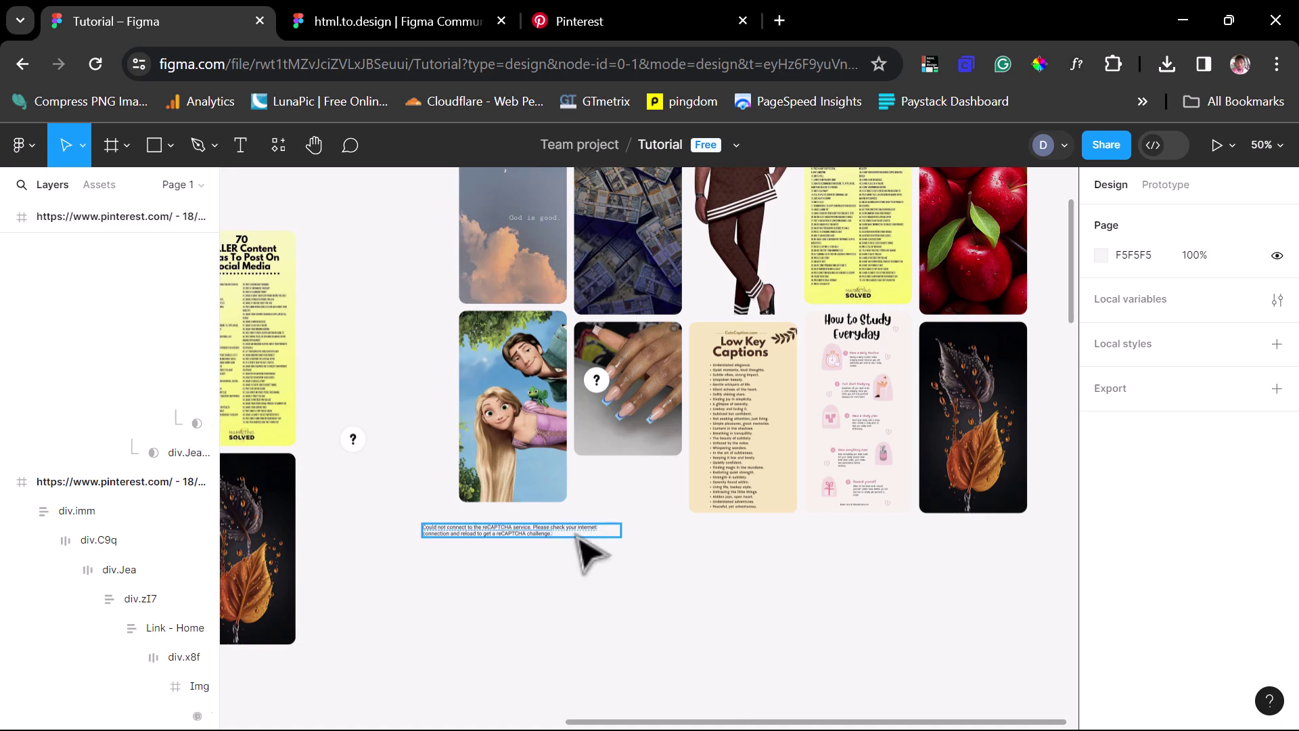
scroll(587, 552, up, 5)
scroll(710, 440, down, 3)
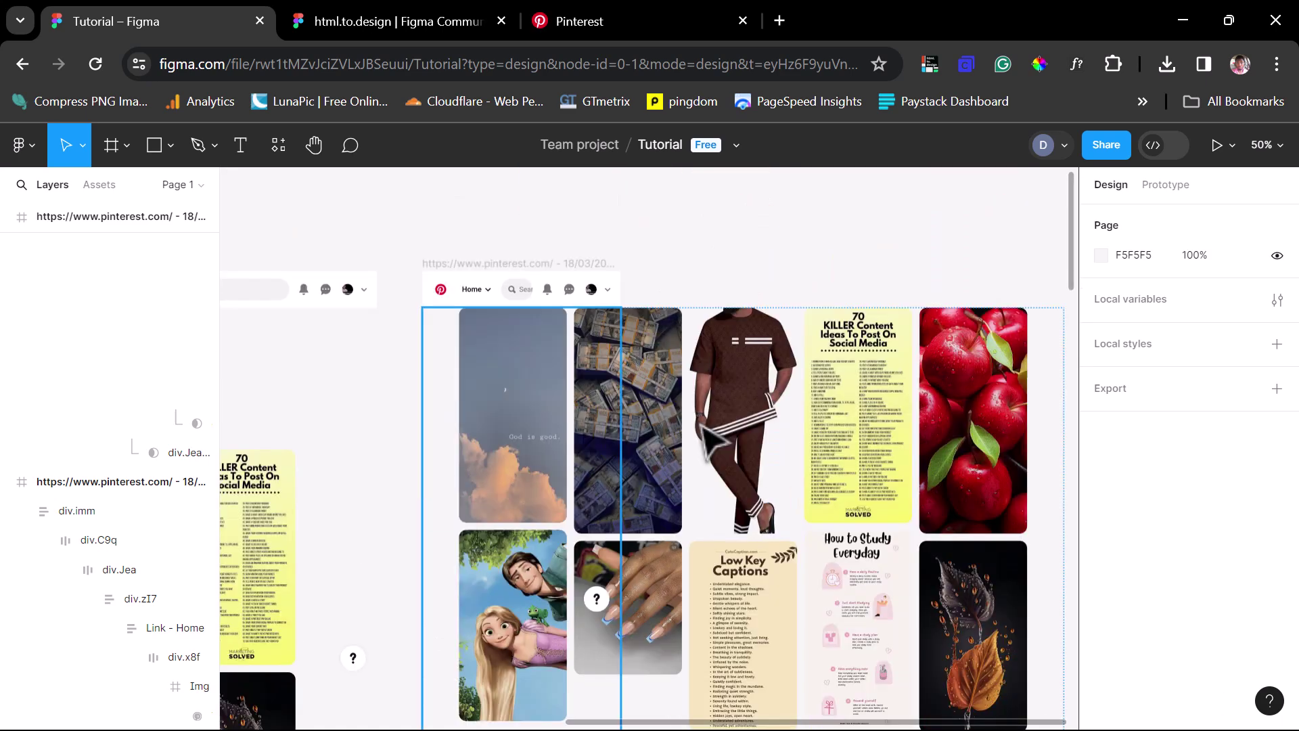